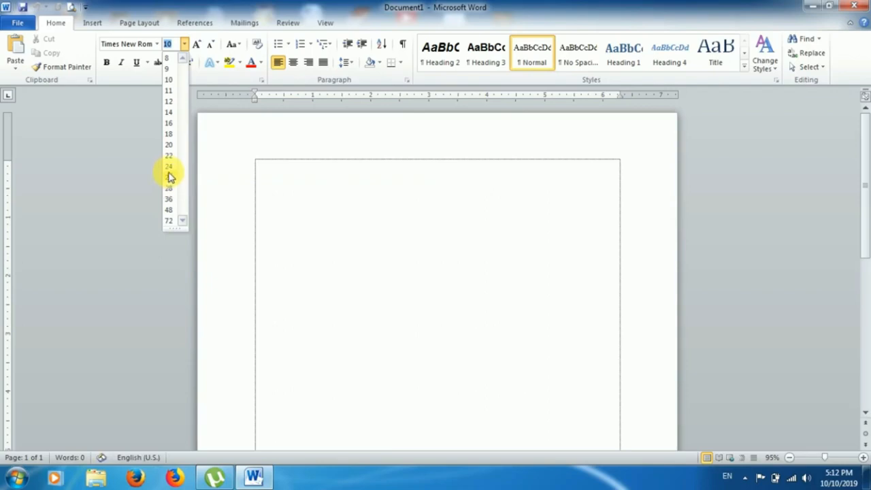
Step: Set the font size to 26 for the text of the blank document
{"action": "left_click", "coordinate": [169, 168]}
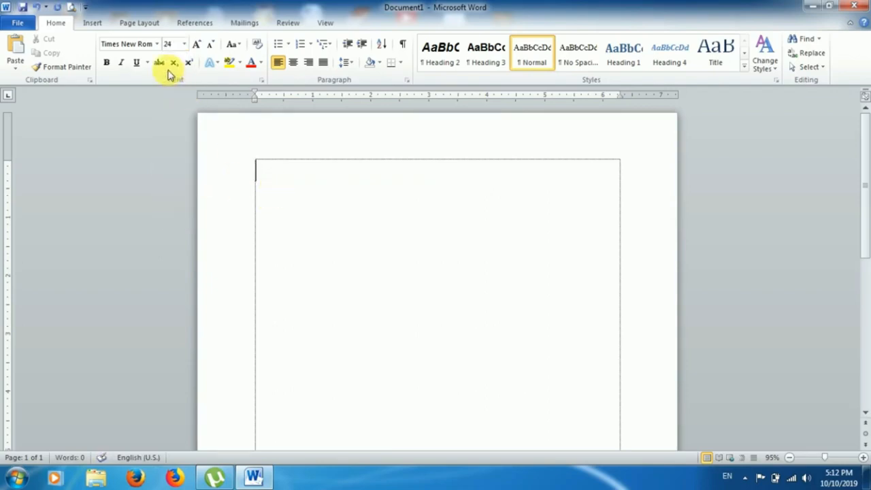
{"action": "left_click", "coordinate": [184, 43]}
{"action": "left_click", "coordinate": [170, 178]}
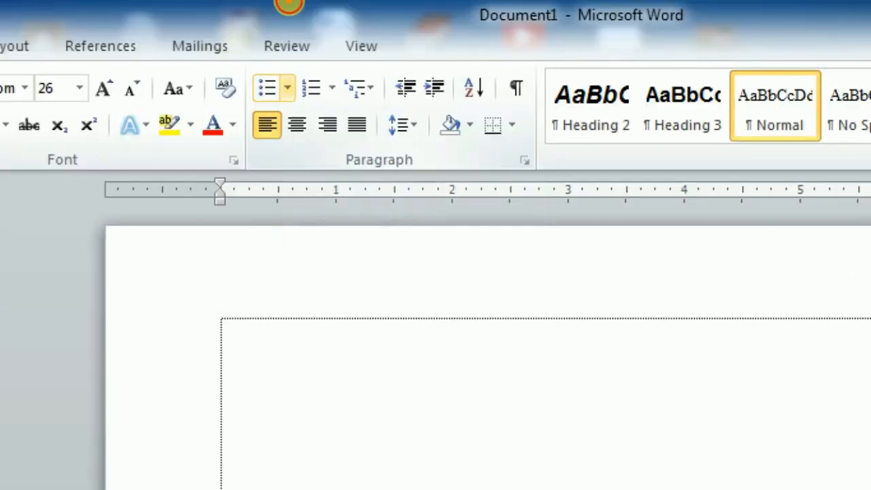
{"action": "mouse_move", "coordinate": [276, 60]}
{"action": "left_mouse_down"}
{"action": "mouse_move", "coordinate": [247, 70]}
{"action": "mouse_move", "coordinate": [266, 114]}
{"action": "mouse_move", "coordinate": [303, 88]}
{"action": "mouse_move", "coordinate": [286, 61]}
{"action": "mouse_move", "coordinate": [306, 117]}
{"action": "mouse_move", "coordinate": [341, 95]}
{"action": "mouse_move", "coordinate": [327, 54]}
{"action": "left_mouse_up"}
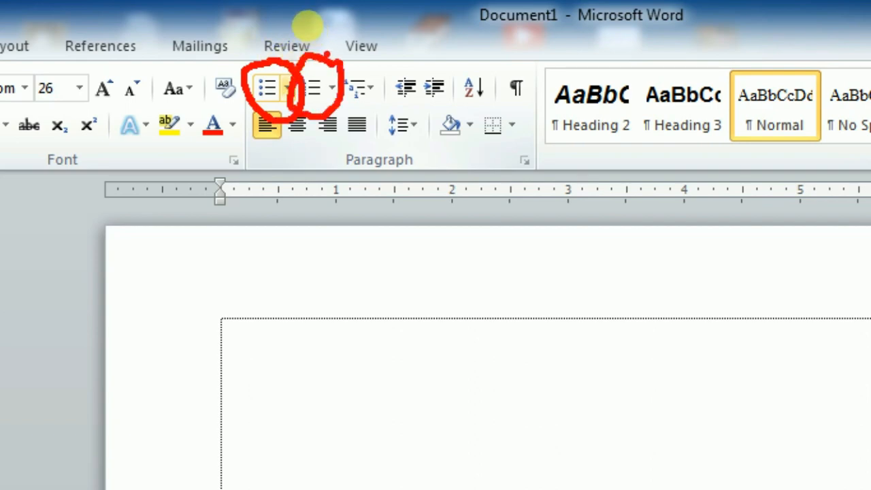
{"action": "key", "text": "Escape"}
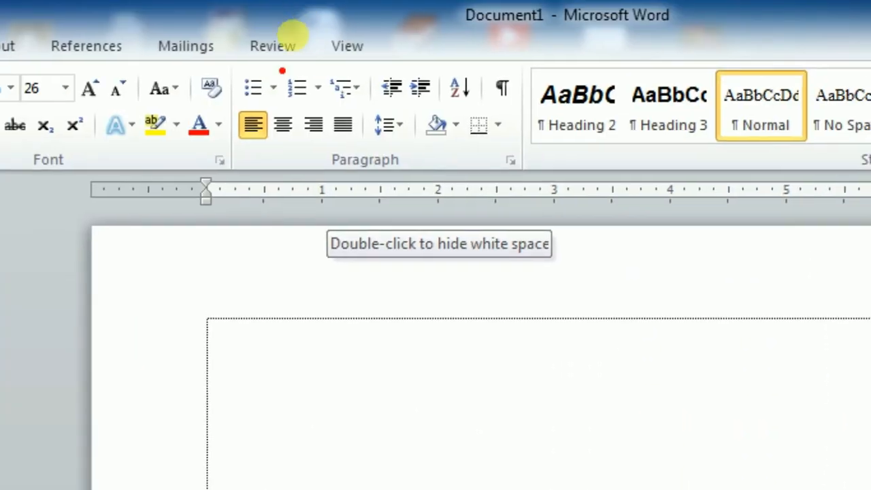
{"action": "mouse_move", "coordinate": [282, 71]}
{"action": "left_mouse_down"}
{"action": "mouse_move", "coordinate": [255, 63]}
{"action": "mouse_move", "coordinate": [233, 80]}
{"action": "mouse_move", "coordinate": [282, 108]}
{"action": "mouse_move", "coordinate": [320, 92]}
{"action": "mouse_move", "coordinate": [316, 67]}
{"action": "mouse_move", "coordinate": [299, 61]}
{"action": "left_mouse_up"}
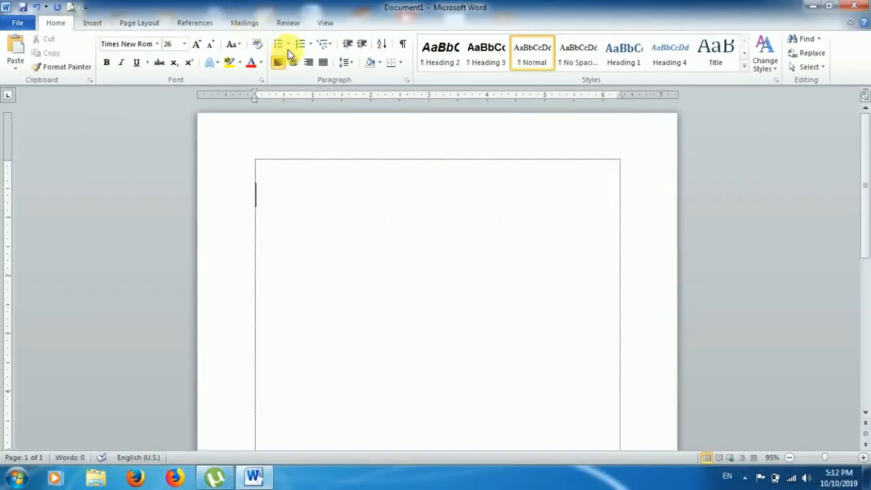
Step: Create a check-mark bulleted list with the items sdflsdjfjsdflj, sfklsdfsld;fldks and sdfsdfsfsdf, and start a fourth line
{"action": "left_click", "coordinate": [288, 46]}
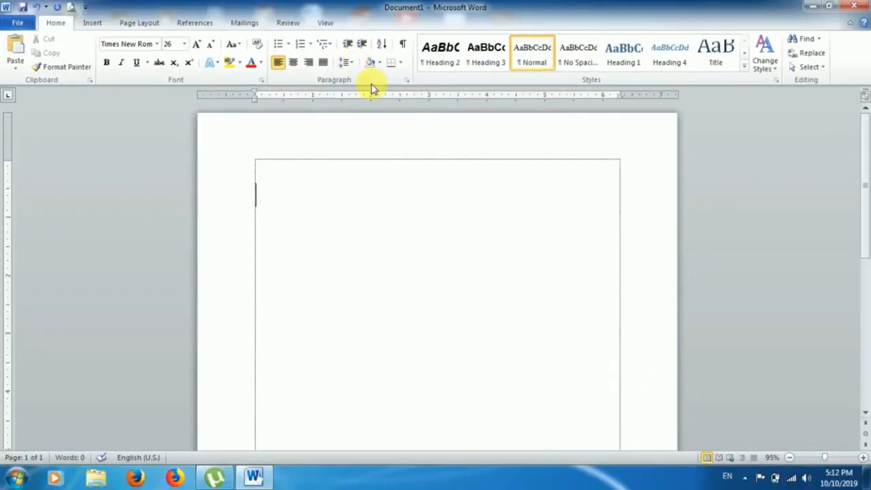
{"action": "left_click", "coordinate": [251, 37]}
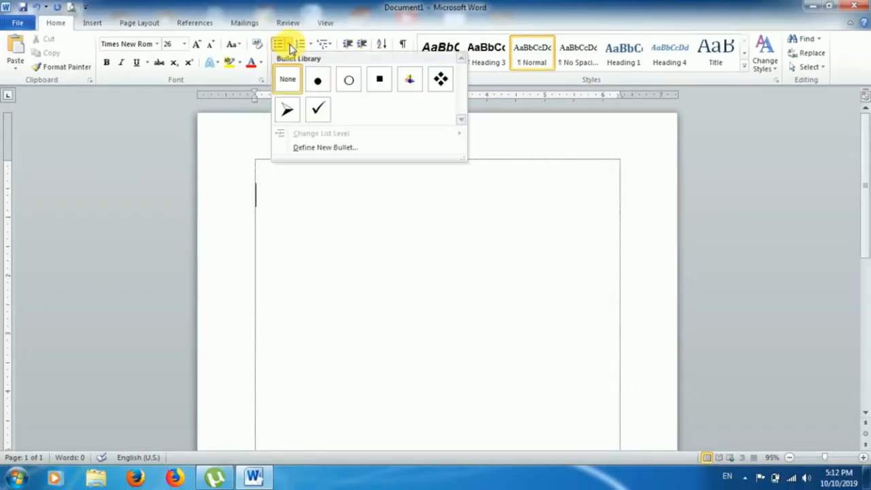
{"action": "left_click", "coordinate": [320, 111]}
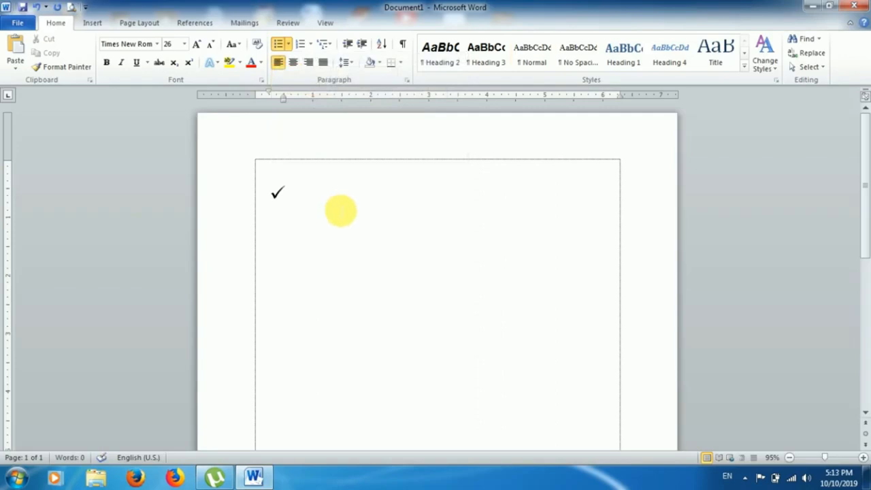
{"action": "type", "text": "sdflsdjfjsdflj"}
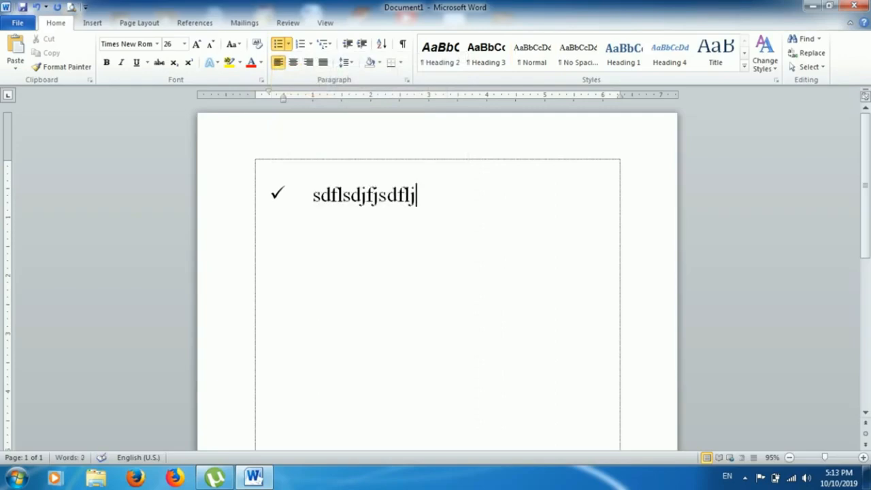
{"action": "key", "text": "Return"}
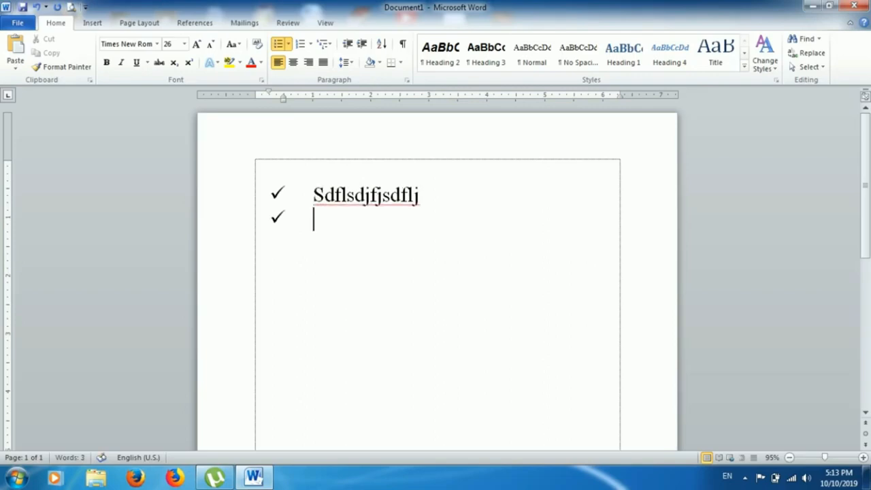
{"action": "type", "text": "sfklsdfsld;fldks"}
{"action": "key", "text": "Return"}
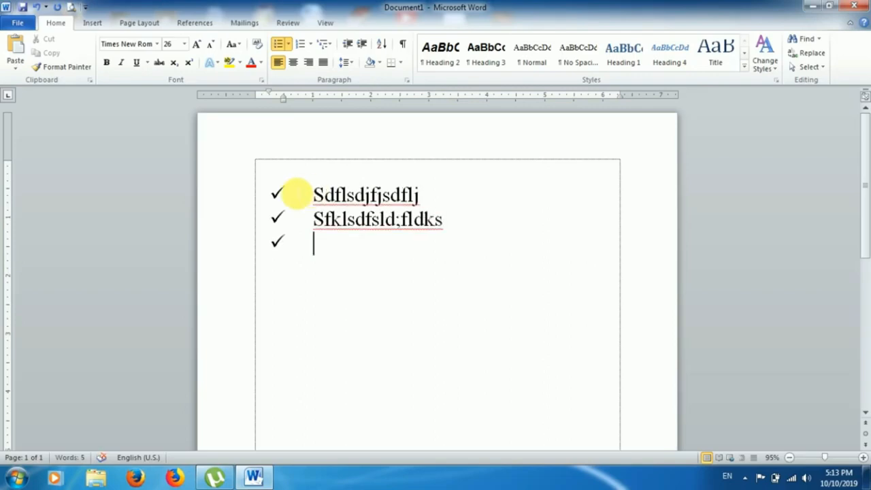
{"action": "type", "text": "sdfsdfsfsdf"}
{"action": "key", "text": "Return"}
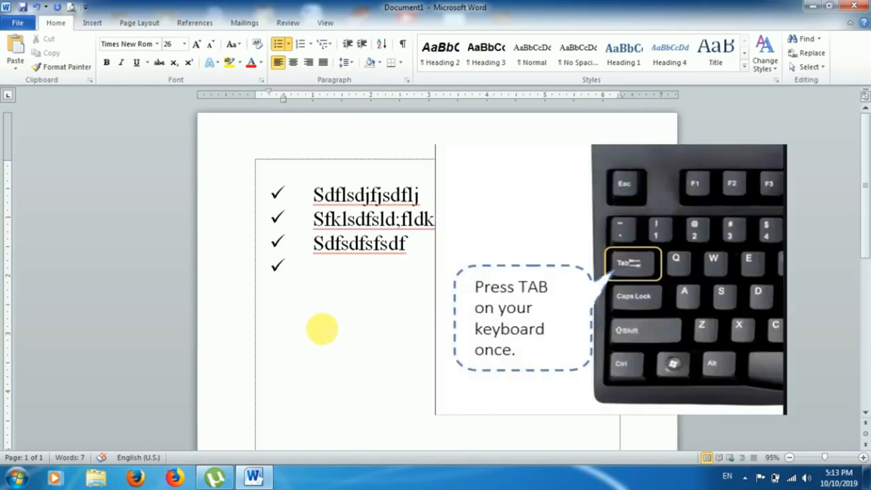
Step: Demote the empty bullet one level, give it the arrowhead bullet, and enter the items sdfdsfdf, sfsddf and sdfsdf
{"action": "key", "text": "Tab"}
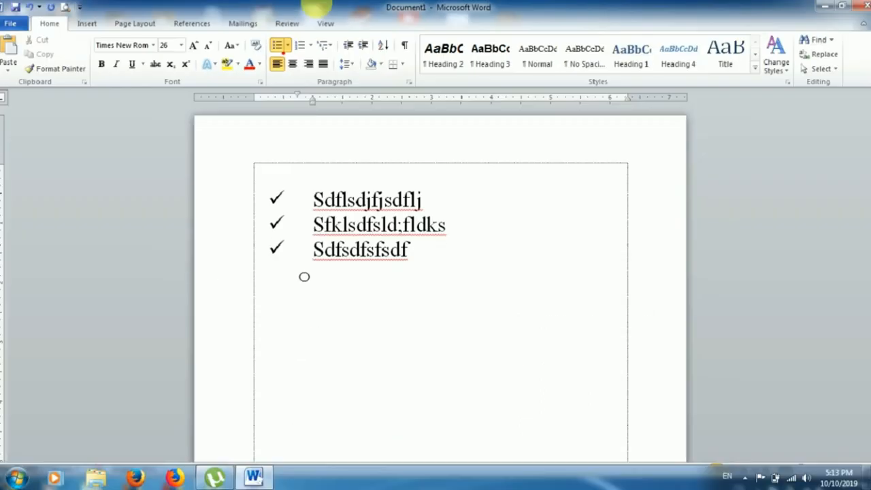
{"action": "left_click", "coordinate": [261, 88]}
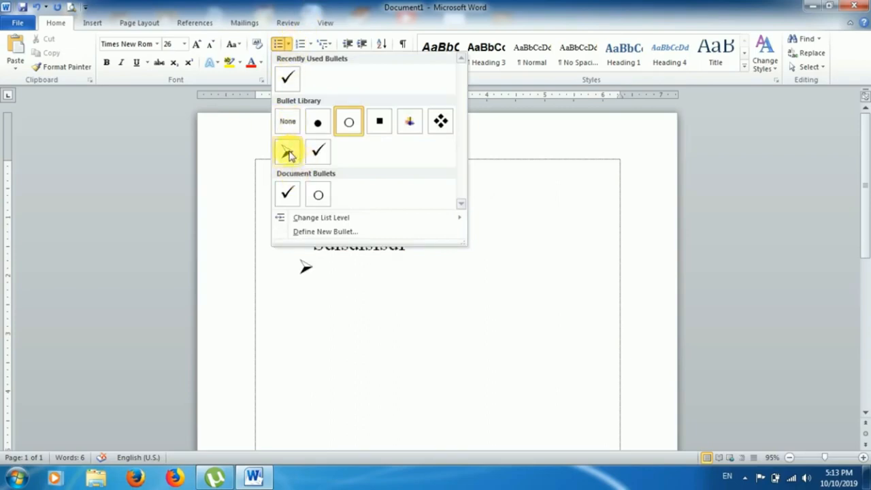
{"action": "left_click", "coordinate": [288, 154]}
{"action": "type", "text": "sdfdsfdf"}
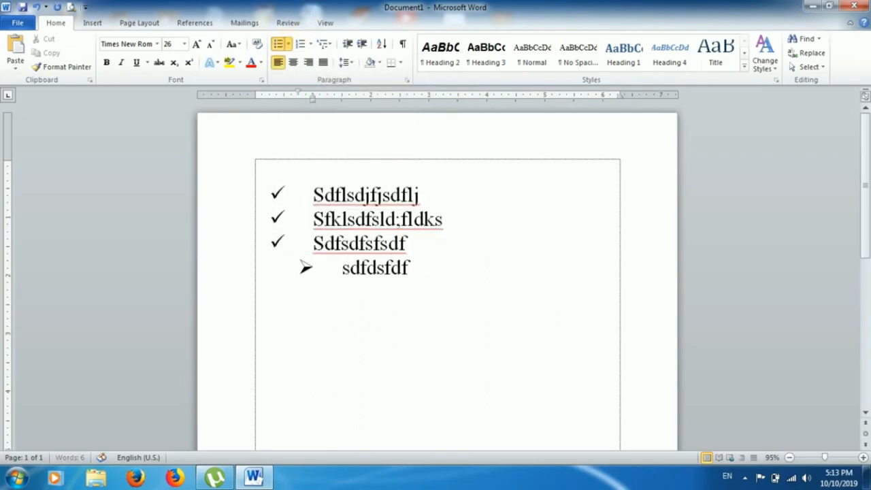
{"action": "key", "text": "Return"}
{"action": "type", "text": "sfsddf"}
{"action": "key", "text": "Return"}
{"action": "type", "text": "sdf"}
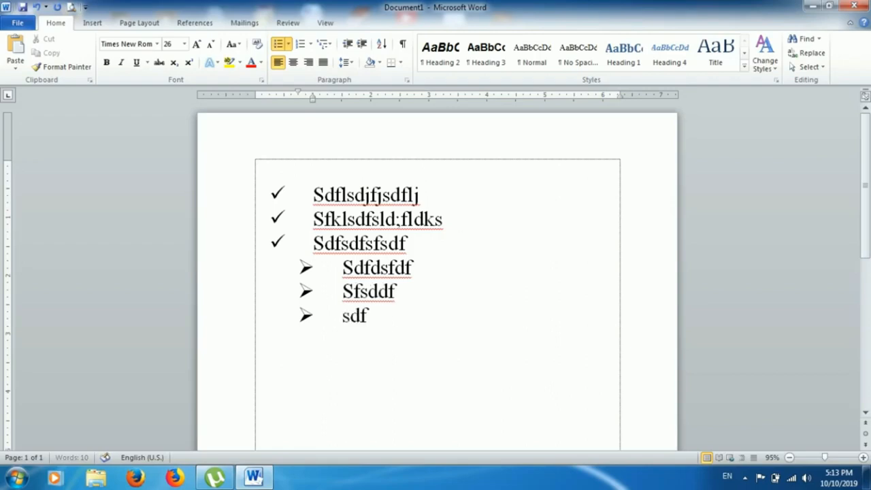
{"action": "type", "text": "sdf"}
{"action": "key", "text": "Return"}
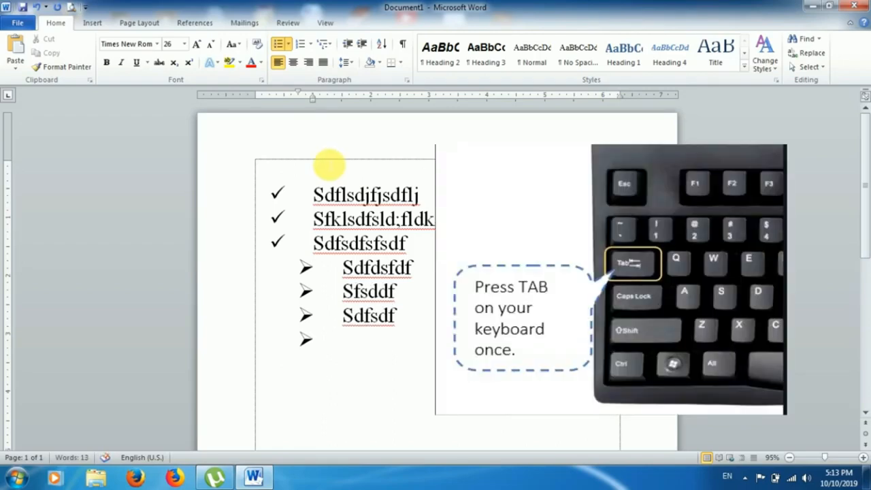
Step: Demote the new line to a third level, apply the 1) 2) 3) numbering, and enter Sddsd, asdasd and asdasd
{"action": "key", "text": "Tab"}
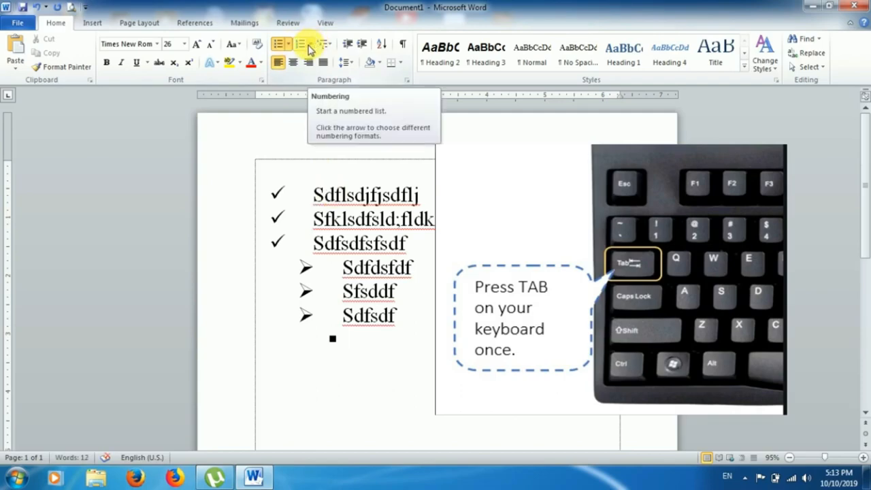
{"action": "left_click", "coordinate": [312, 46]}
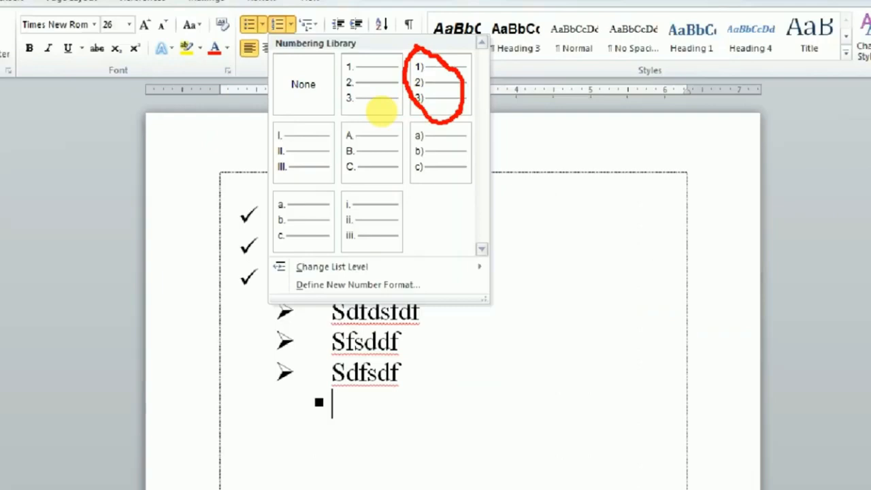
{"action": "left_click", "coordinate": [350, 330]}
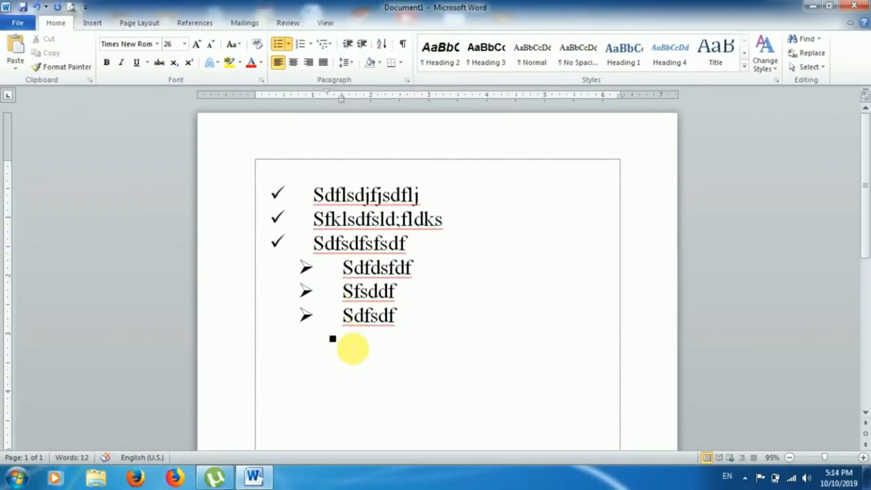
{"action": "left_click", "coordinate": [309, 43]}
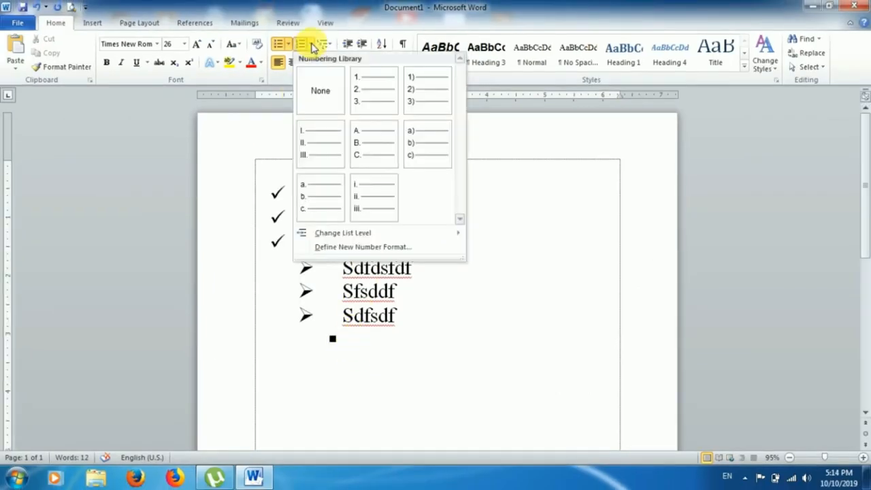
{"action": "left_click", "coordinate": [420, 100]}
{"action": "type", "text": "Sddsd"}
{"action": "key", "text": "Return"}
{"action": "type", "text": "asdasd"}
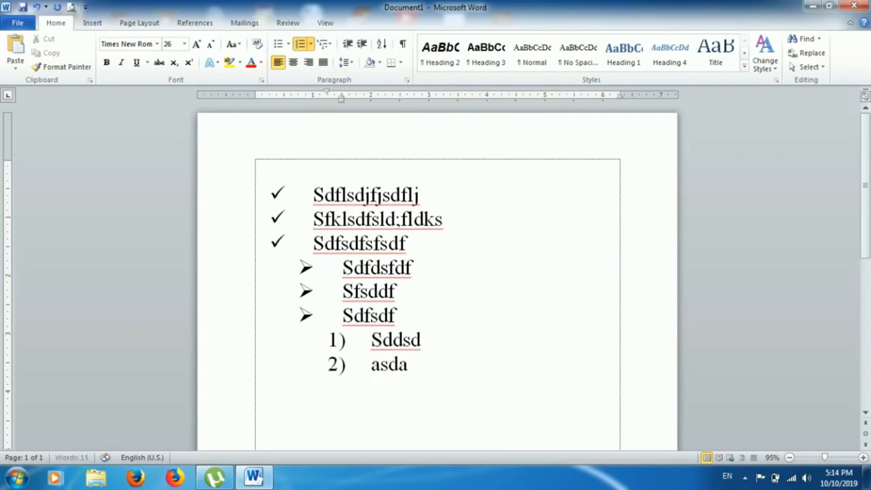
{"action": "key", "text": "Return"}
{"action": "type", "text": "asdasd"}
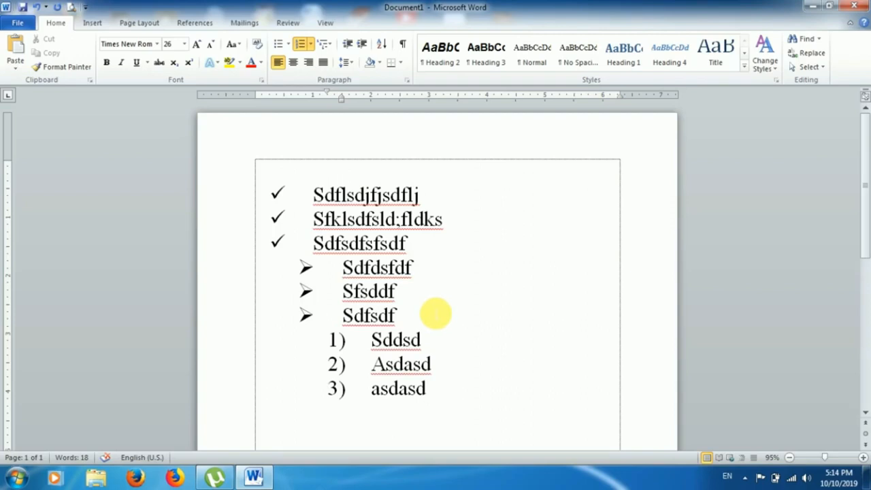
Step: Reduce the first-line indent of the three arrowhead-bulleted lines so they line up with the check-marked items above
{"action": "left_click", "coordinate": [436, 314]}
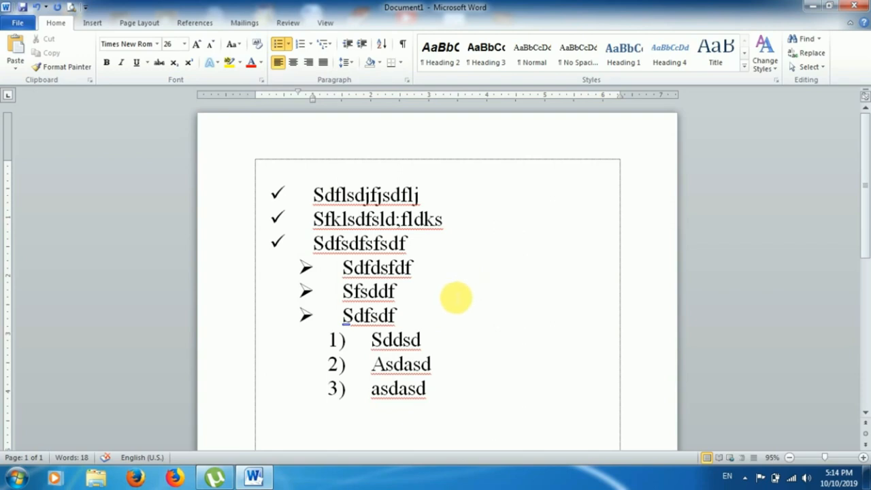
{"action": "left_click_drag", "start_coordinate": [344, 269], "coordinate": [398, 315]}
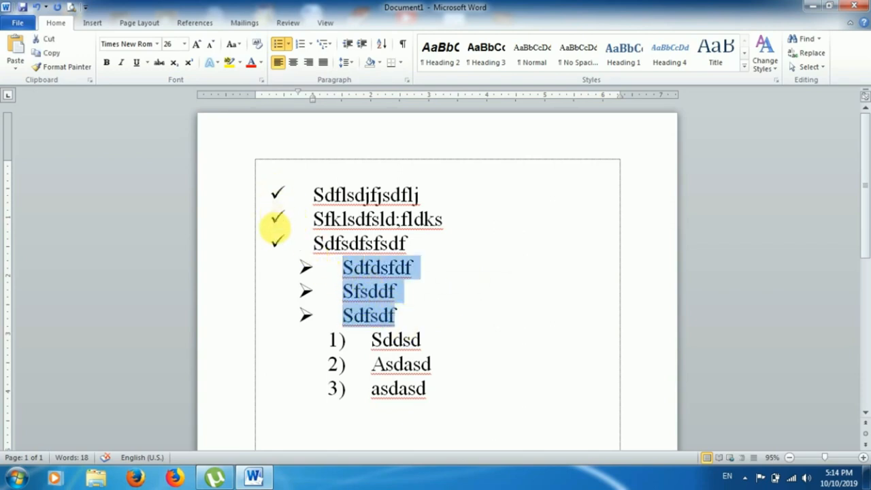
{"action": "left_click", "coordinate": [397, 291]}
{"action": "left_click_drag", "start_coordinate": [343, 269], "coordinate": [392, 314]}
{"action": "left_click_drag", "start_coordinate": [298, 94], "coordinate": [298, 94]}
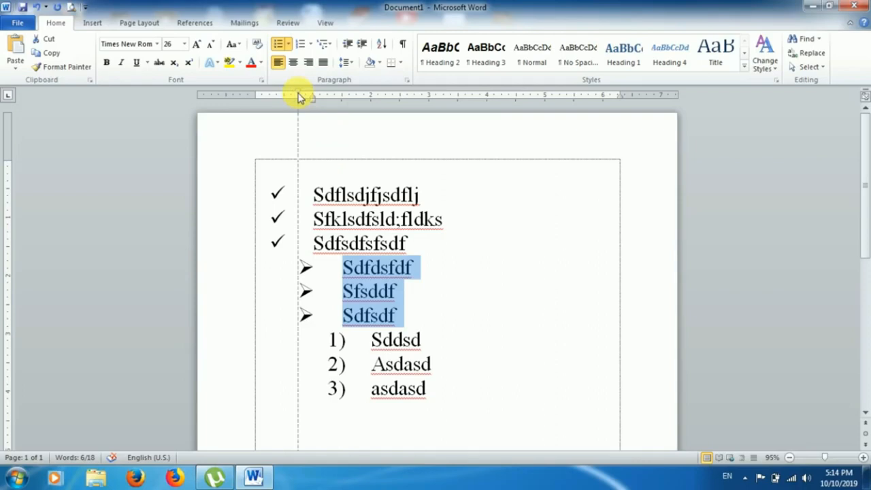
{"action": "left_click_drag", "start_coordinate": [298, 94], "coordinate": [275, 107]}
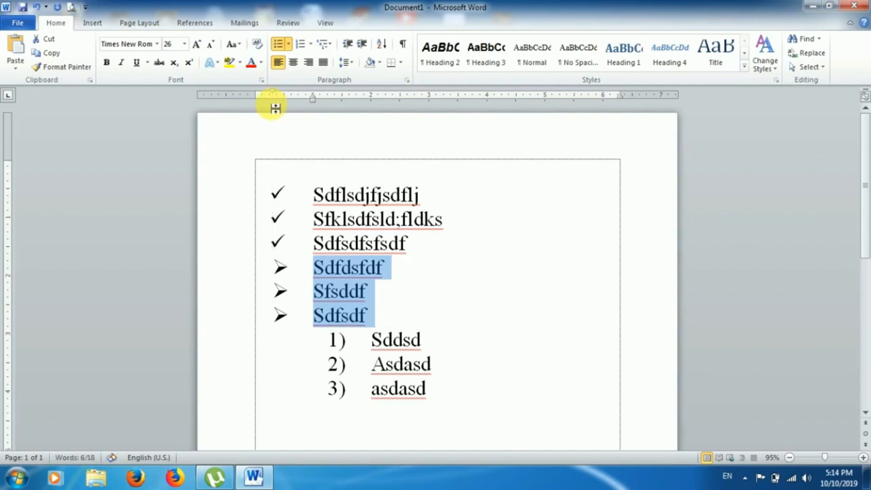
{"action": "left_click", "coordinate": [366, 289]}
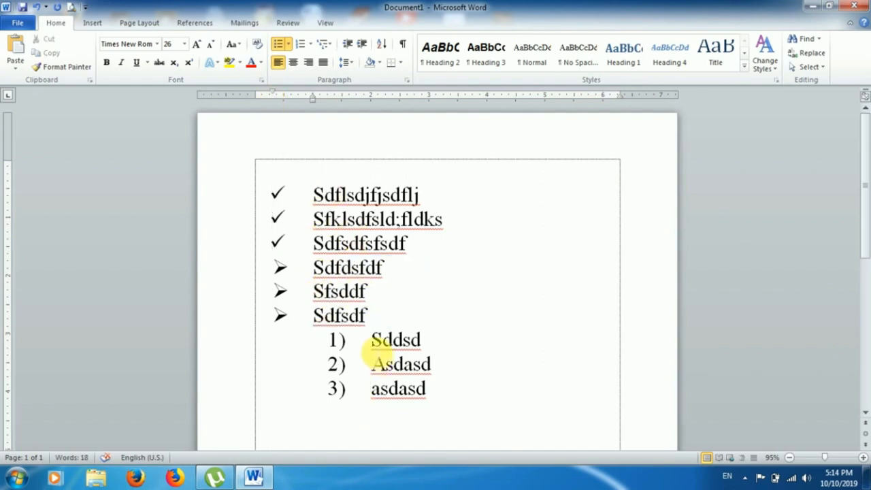
Step: Reduce the first-line and hanging indents of the three numbered lines so their numbers and text align with the bulleted items
{"action": "left_click_drag", "start_coordinate": [374, 340], "coordinate": [416, 389]}
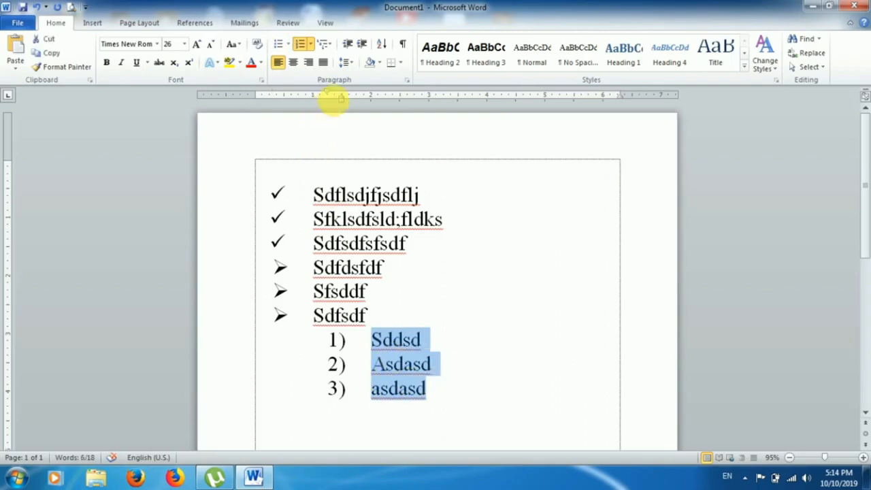
{"action": "left_click_drag", "start_coordinate": [326, 96], "coordinate": [271, 99]}
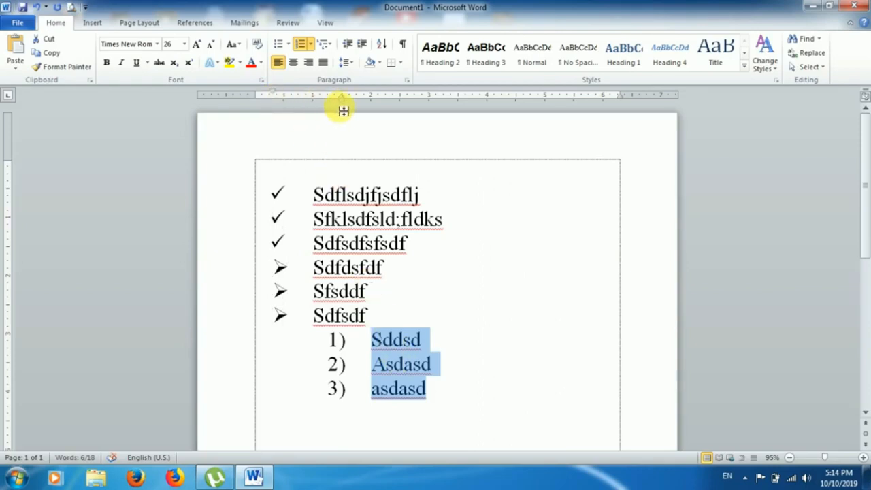
{"action": "mouse_move", "coordinate": [342, 102]}
{"action": "left_mouse_down"}
{"action": "mouse_move", "coordinate": [307, 101]}
{"action": "mouse_move", "coordinate": [313, 106]}
{"action": "left_mouse_up"}
{"action": "left_click", "coordinate": [366, 368]}
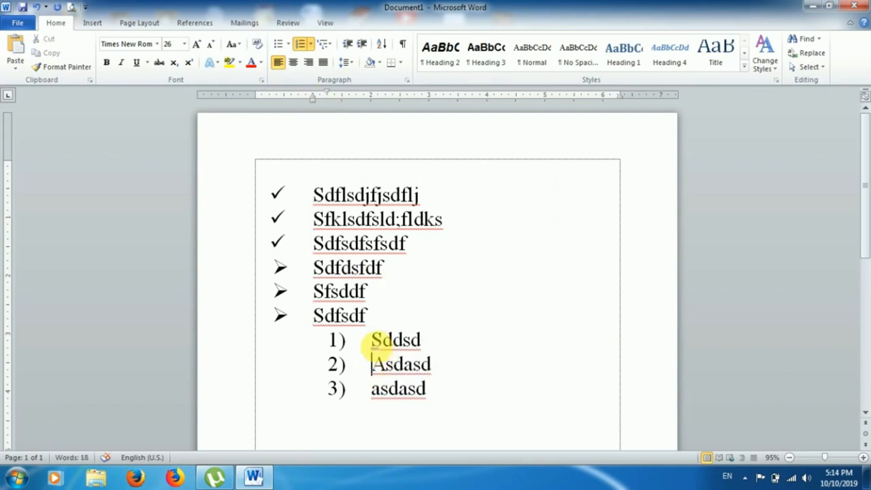
{"action": "left_click_drag", "start_coordinate": [373, 342], "coordinate": [408, 388]}
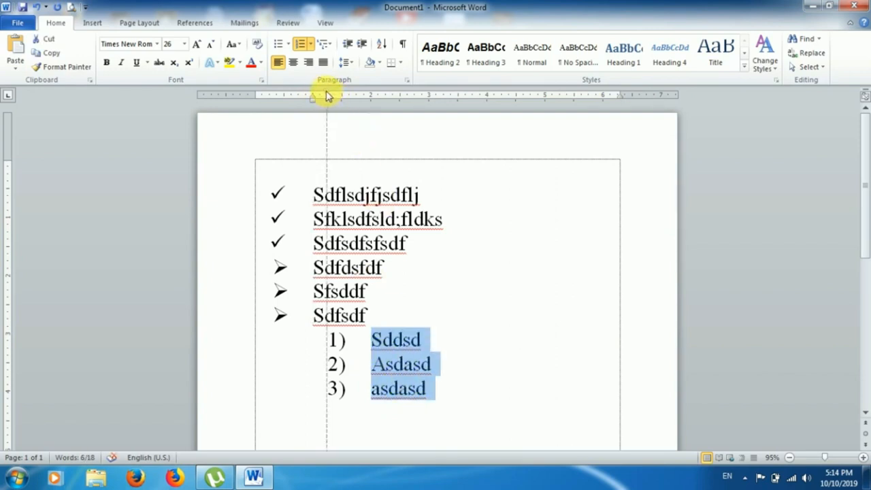
{"action": "left_click_drag", "start_coordinate": [327, 95], "coordinate": [277, 99]}
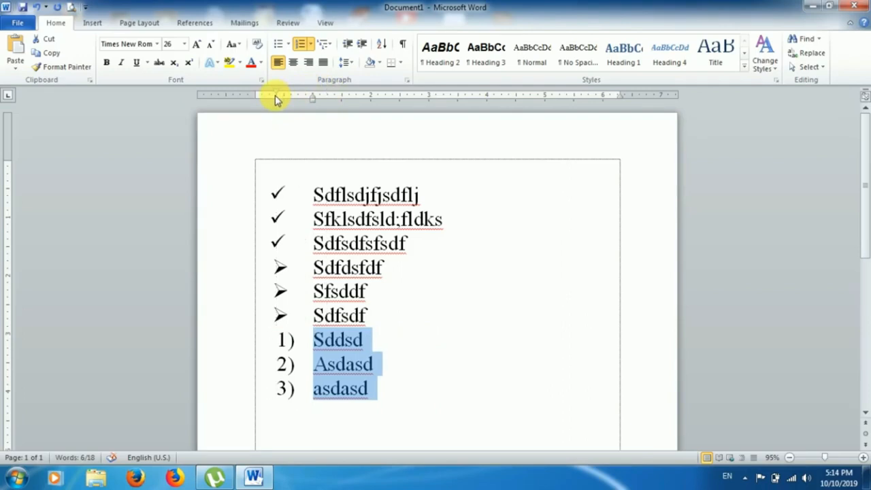
{"action": "left_click", "coordinate": [403, 366]}
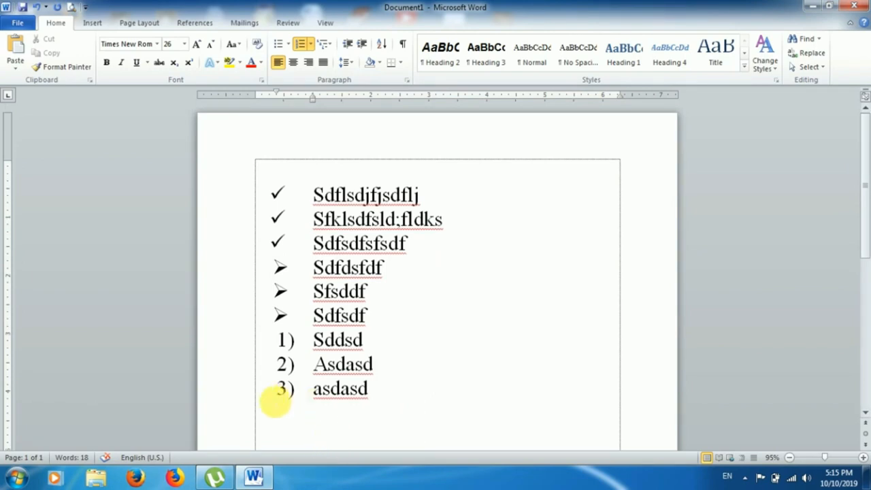
{"action": "left_click", "coordinate": [278, 394]}
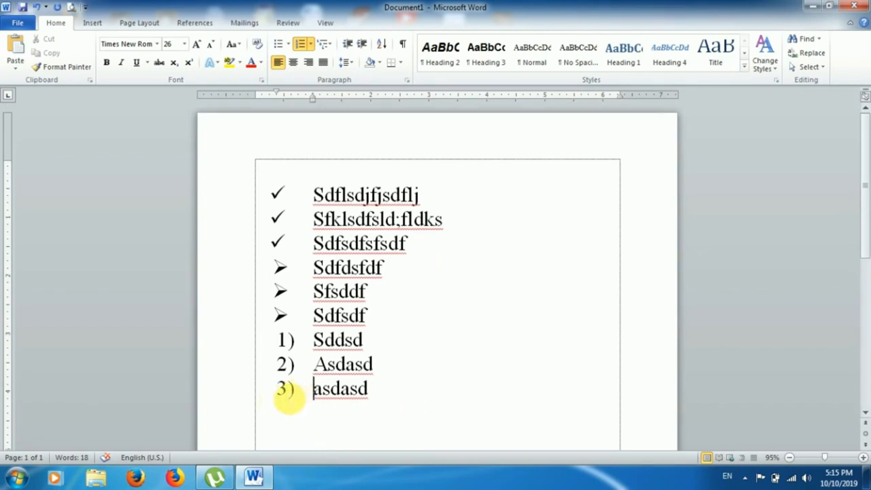
Step: Restart the numbering at the last numbered item, asdasd, as a new list with its value set to 4
{"action": "left_click", "coordinate": [287, 388]}
{"action": "left_click", "coordinate": [359, 404]}
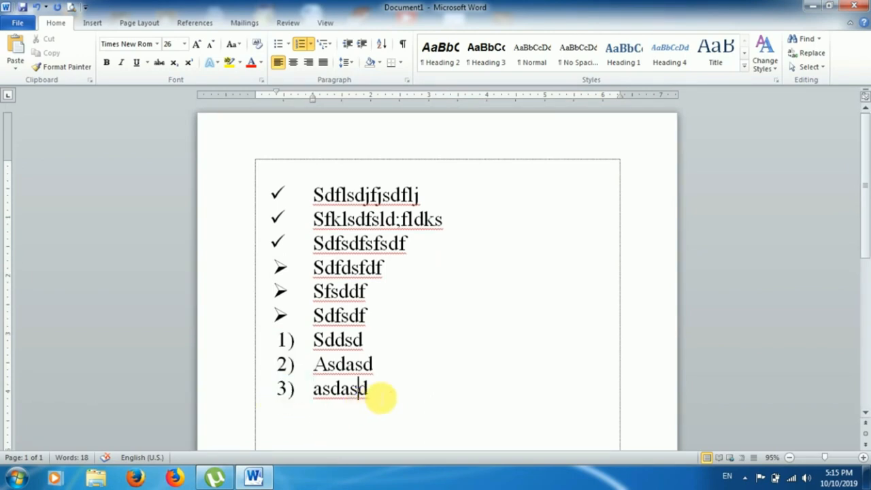
{"action": "left_click", "coordinate": [314, 398]}
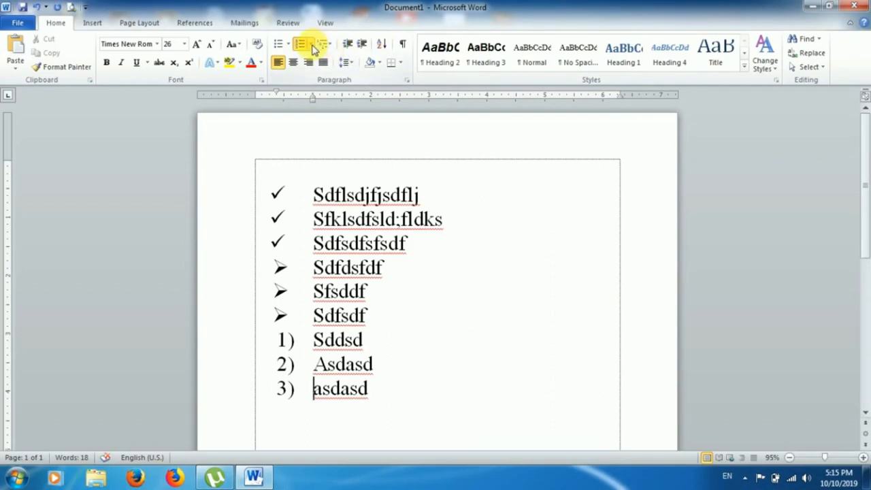
{"action": "left_click", "coordinate": [312, 47]}
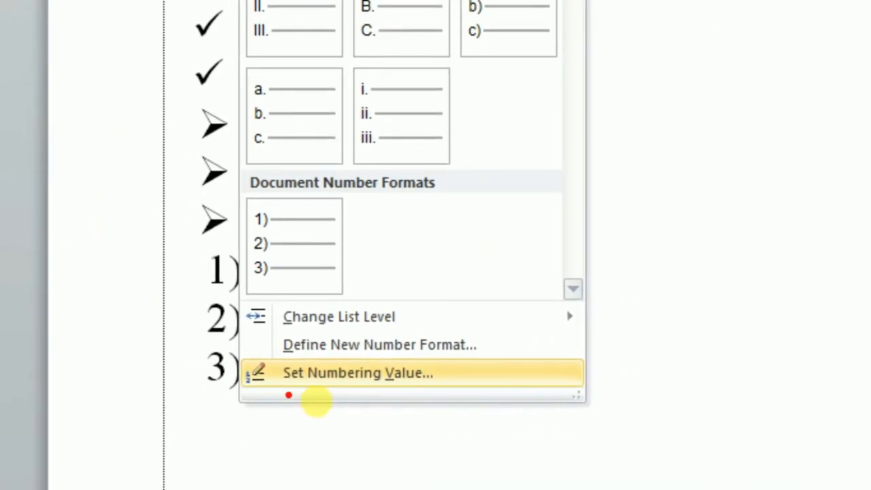
{"action": "left_click_drag", "start_coordinate": [281, 388], "coordinate": [413, 381]}
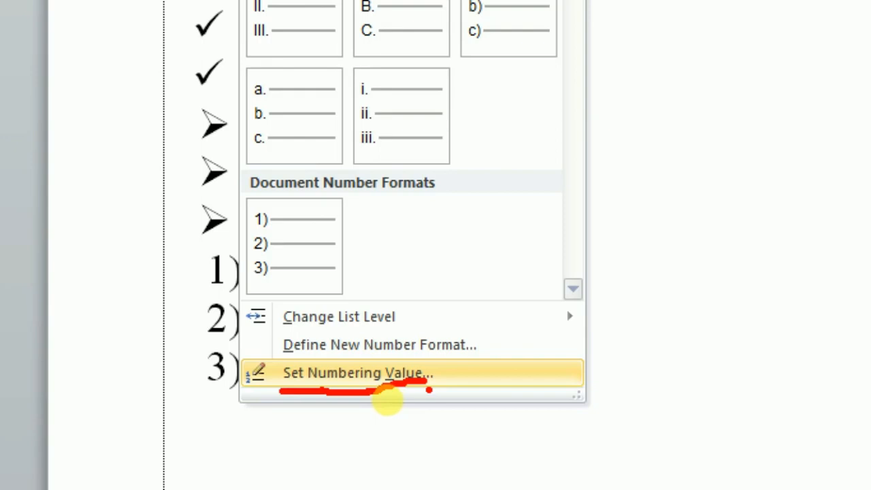
{"action": "key", "text": "Escape"}
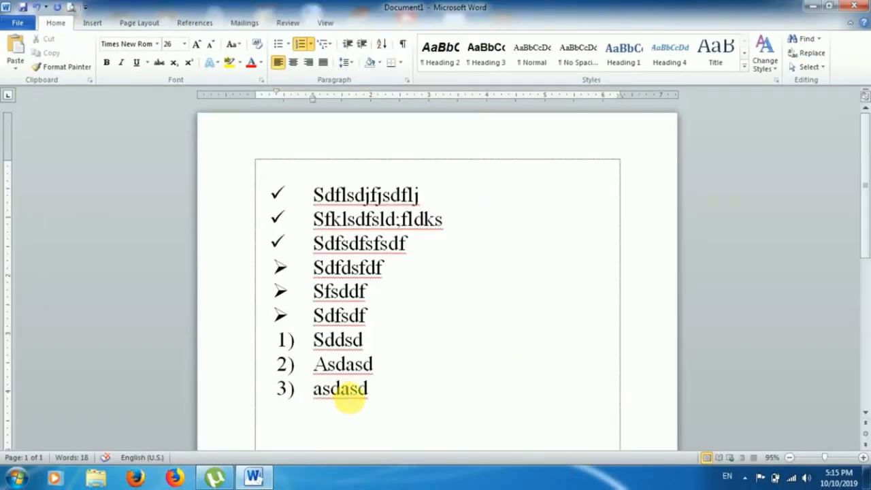
{"action": "left_click", "coordinate": [312, 45]}
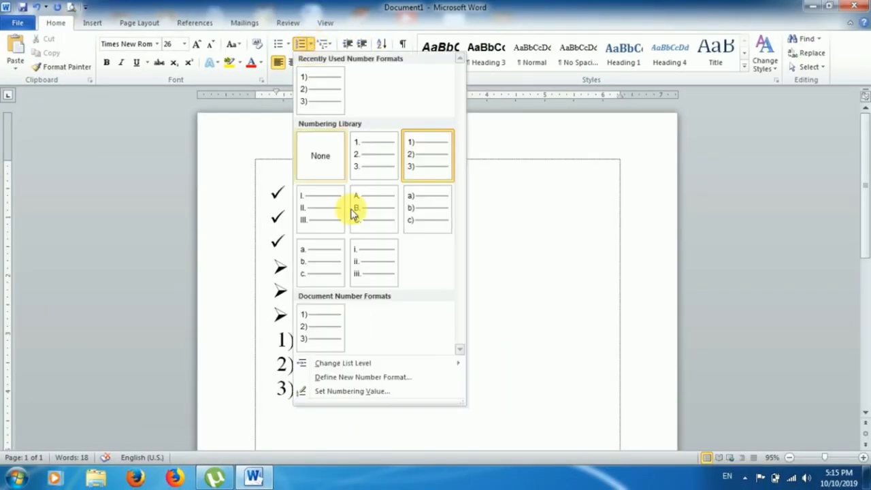
{"action": "left_click", "coordinate": [357, 395]}
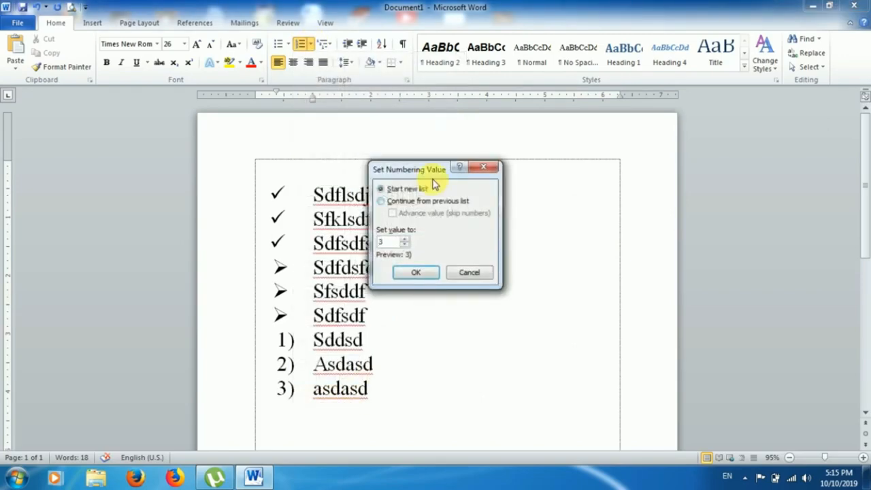
{"action": "left_click_drag", "start_coordinate": [424, 170], "coordinate": [520, 159]}
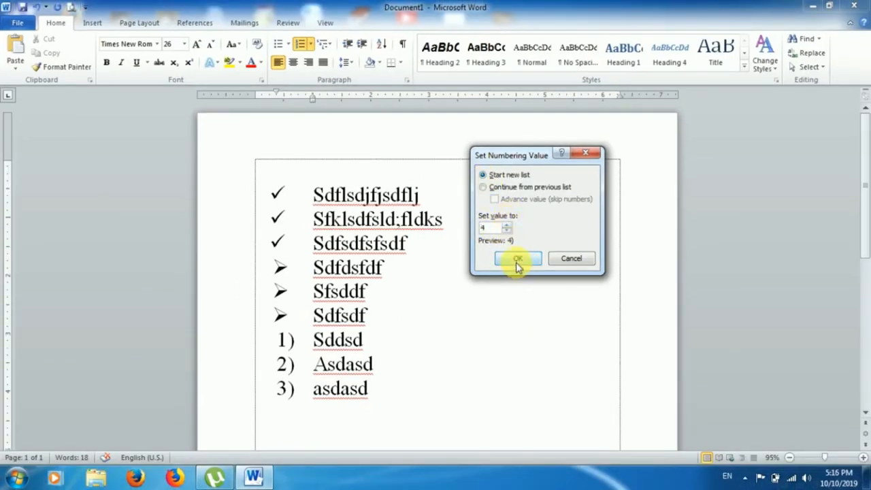
{"action": "left_click", "coordinate": [517, 260]}
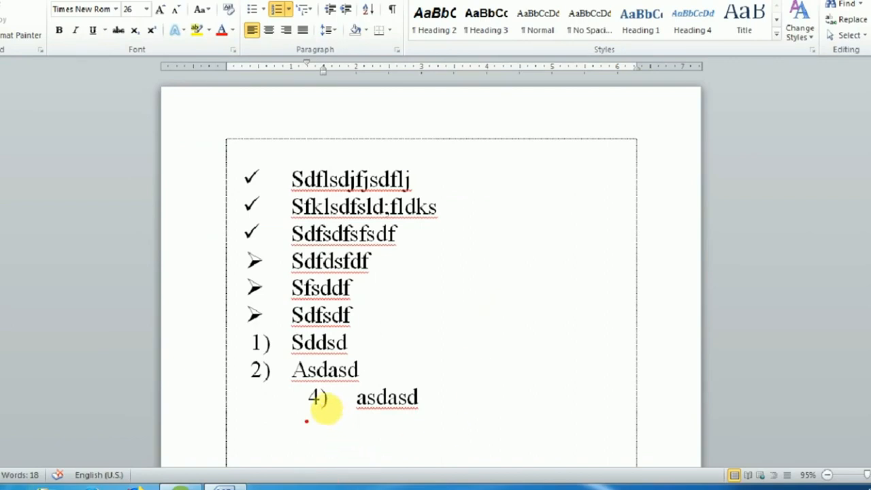
{"action": "left_click_drag", "start_coordinate": [305, 418], "coordinate": [392, 417]}
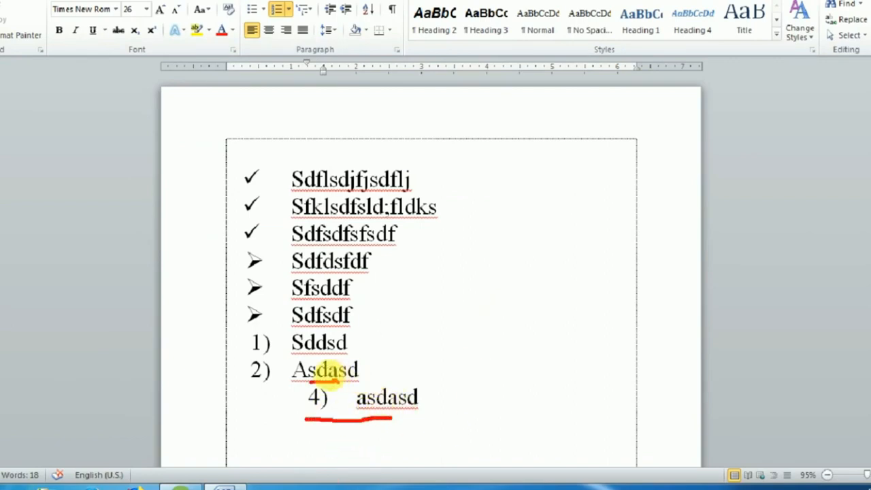
{"action": "mouse_move", "coordinate": [320, 375]}
{"action": "left_mouse_down"}
{"action": "mouse_move", "coordinate": [334, 399]}
{"action": "mouse_move", "coordinate": [344, 382]}
{"action": "left_mouse_up"}
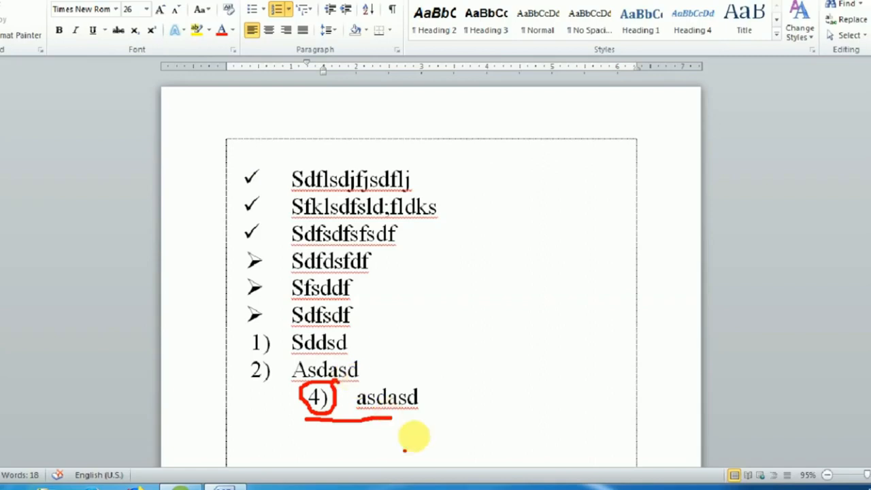
{"action": "key", "text": "Escape"}
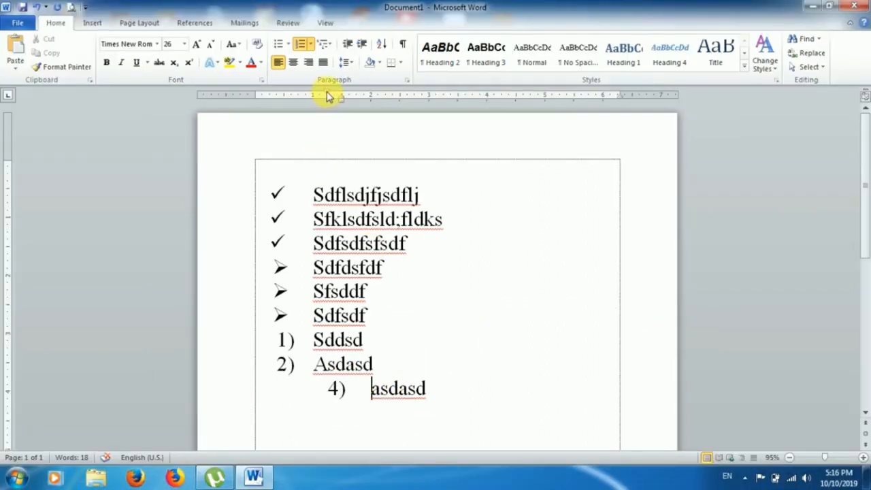
Step: Adjust the first-line and hanging indents of the item numbered 4) so its number and text align with the numbered items above
{"action": "mouse_move", "coordinate": [326, 96]}
{"action": "left_mouse_down"}
{"action": "mouse_move", "coordinate": [287, 95]}
{"action": "mouse_move", "coordinate": [281, 104]}
{"action": "left_mouse_up"}
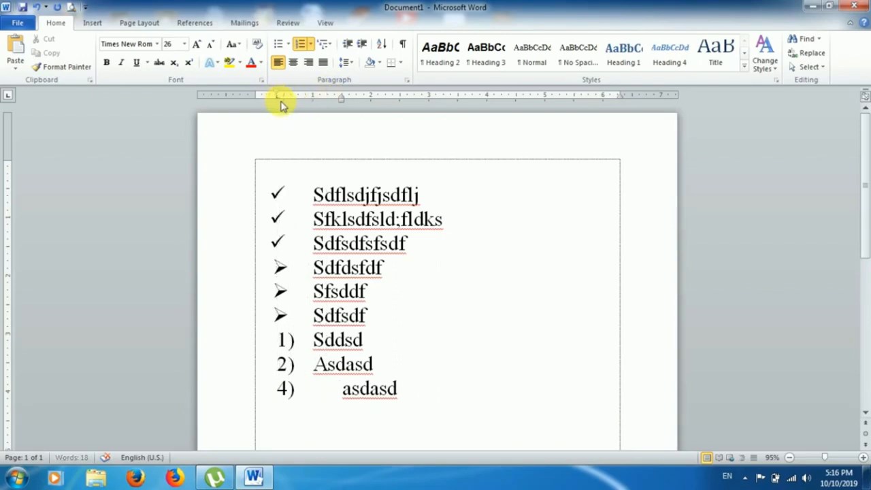
{"action": "left_click_drag", "start_coordinate": [340, 98], "coordinate": [313, 100]}
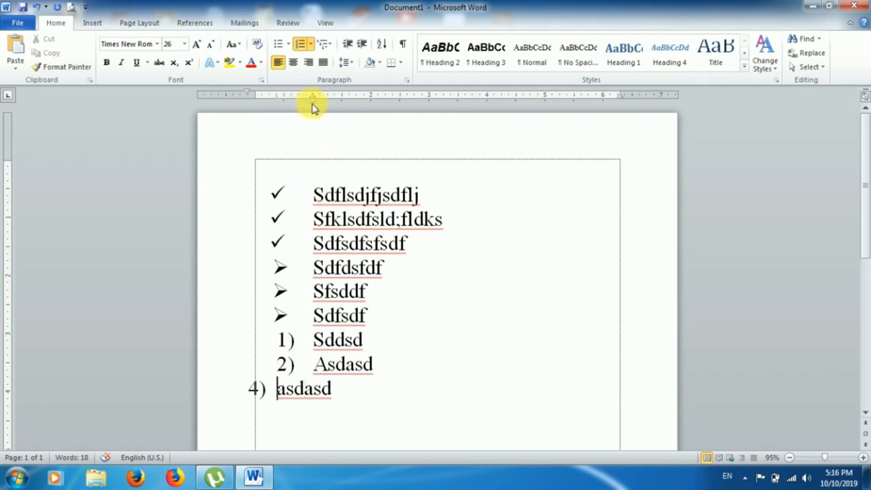
{"action": "left_click_drag", "start_coordinate": [310, 104], "coordinate": [312, 107]}
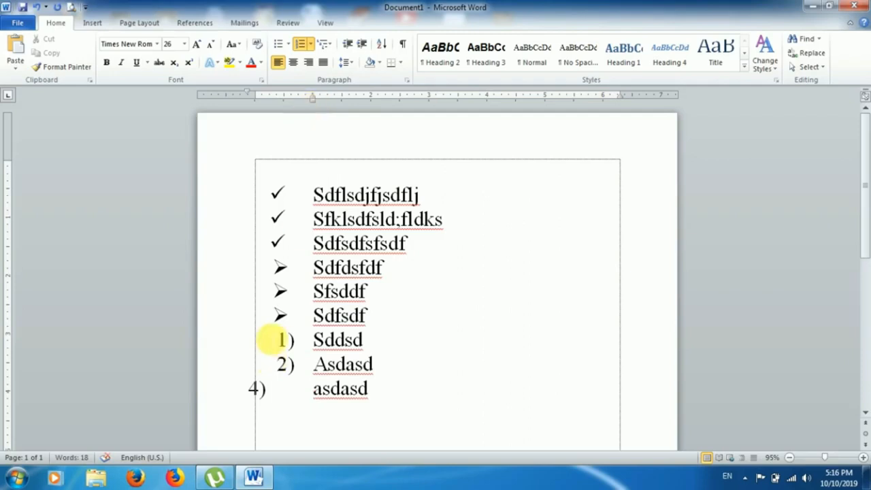
{"action": "left_click_drag", "start_coordinate": [249, 96], "coordinate": [274, 97]}
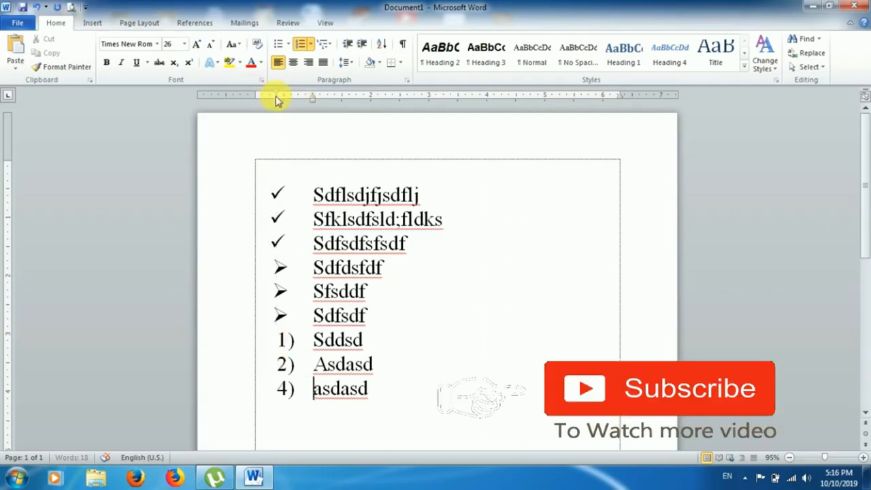
{"action": "left_click", "coordinate": [479, 304]}
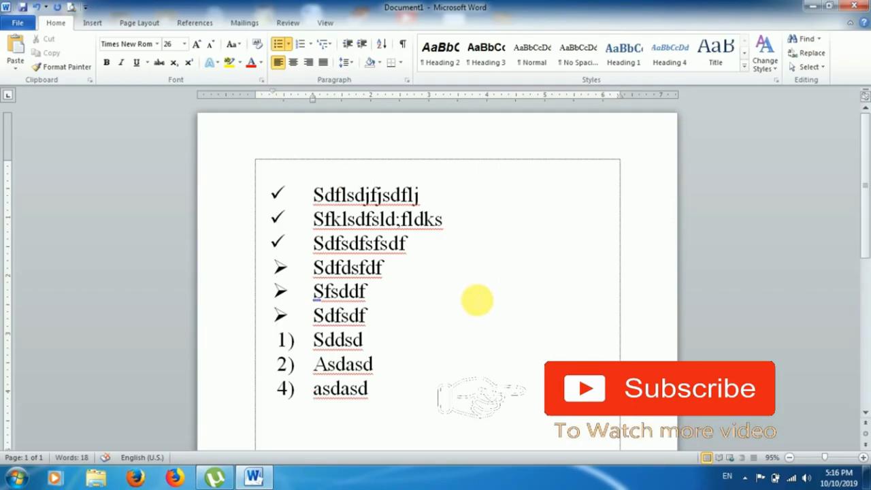